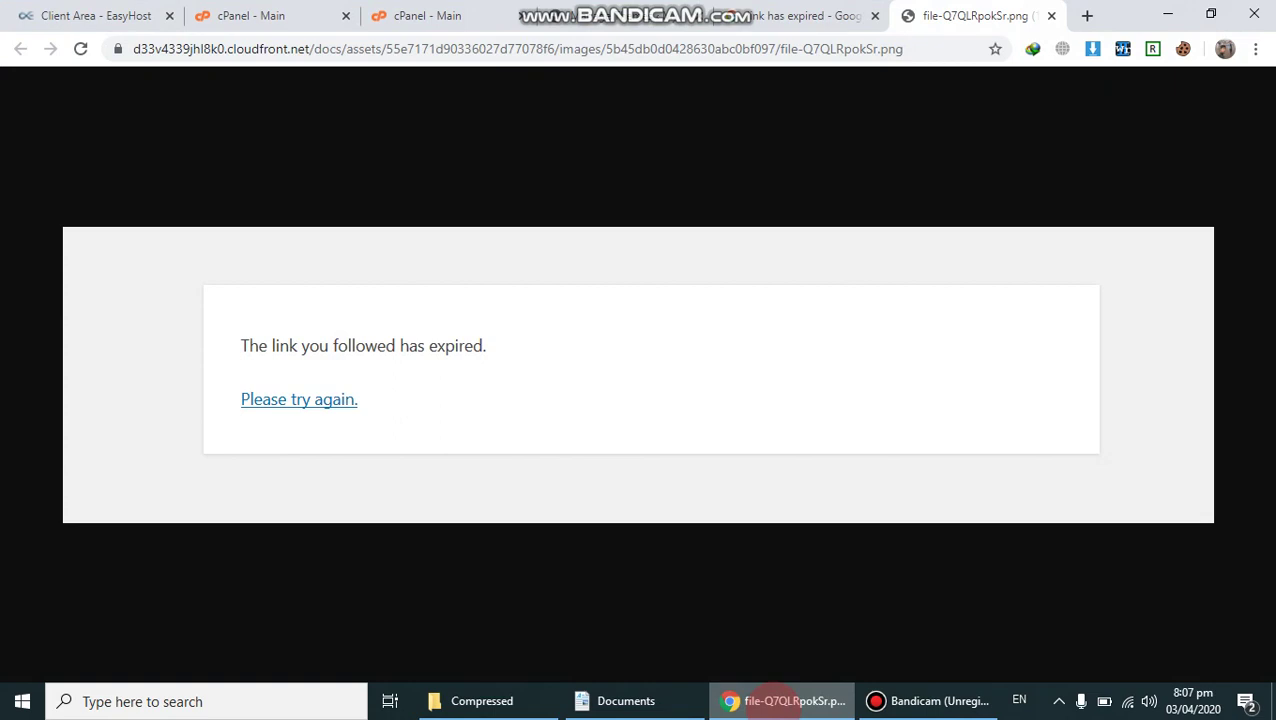
Switch to the WordPress Manage Themes tab, where Twenty Nineteen is the active theme
click(620, 15)
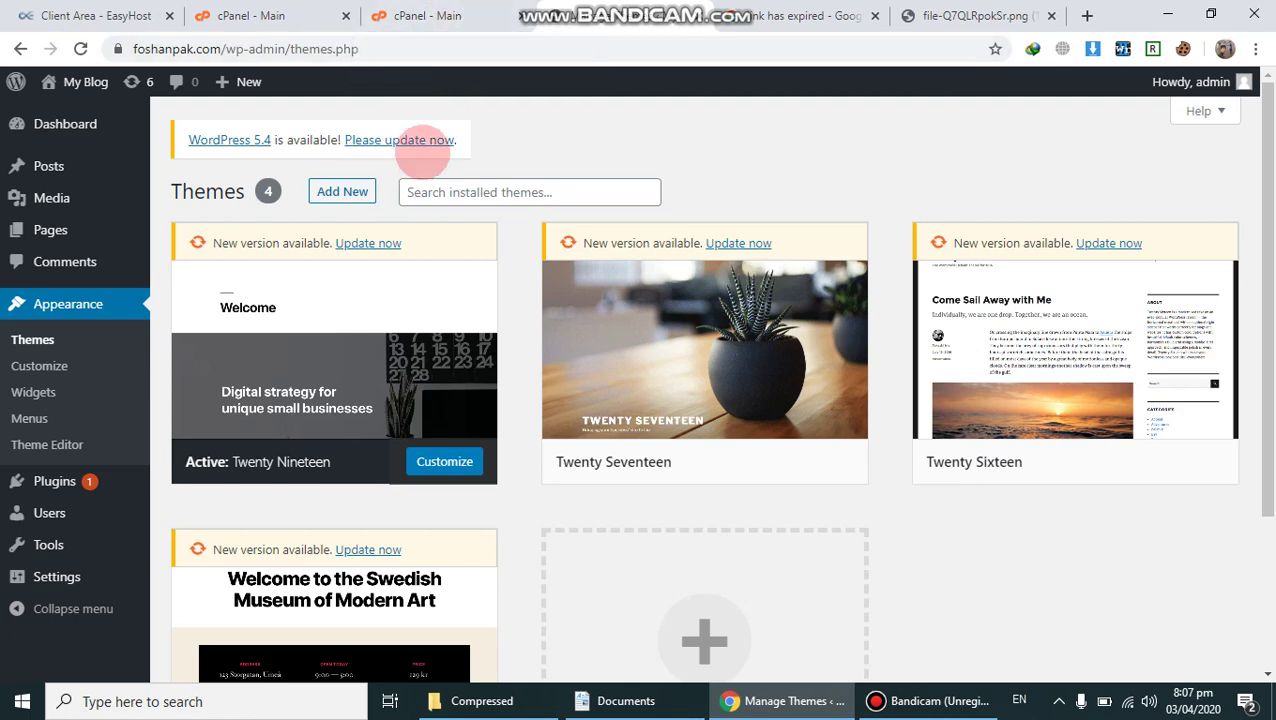
Move between the cPanel and WordPress tabs, then launch cPanel's File Manager from the dashboard
click(450, 15)
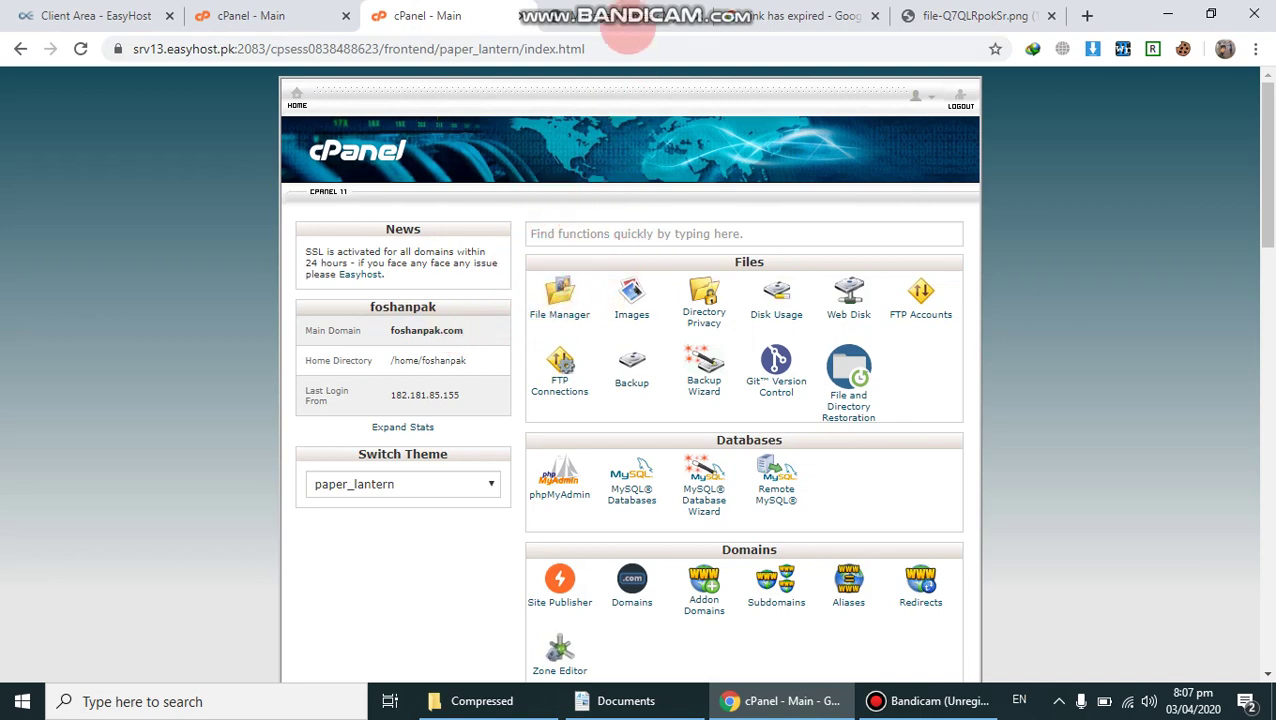
click(615, 12)
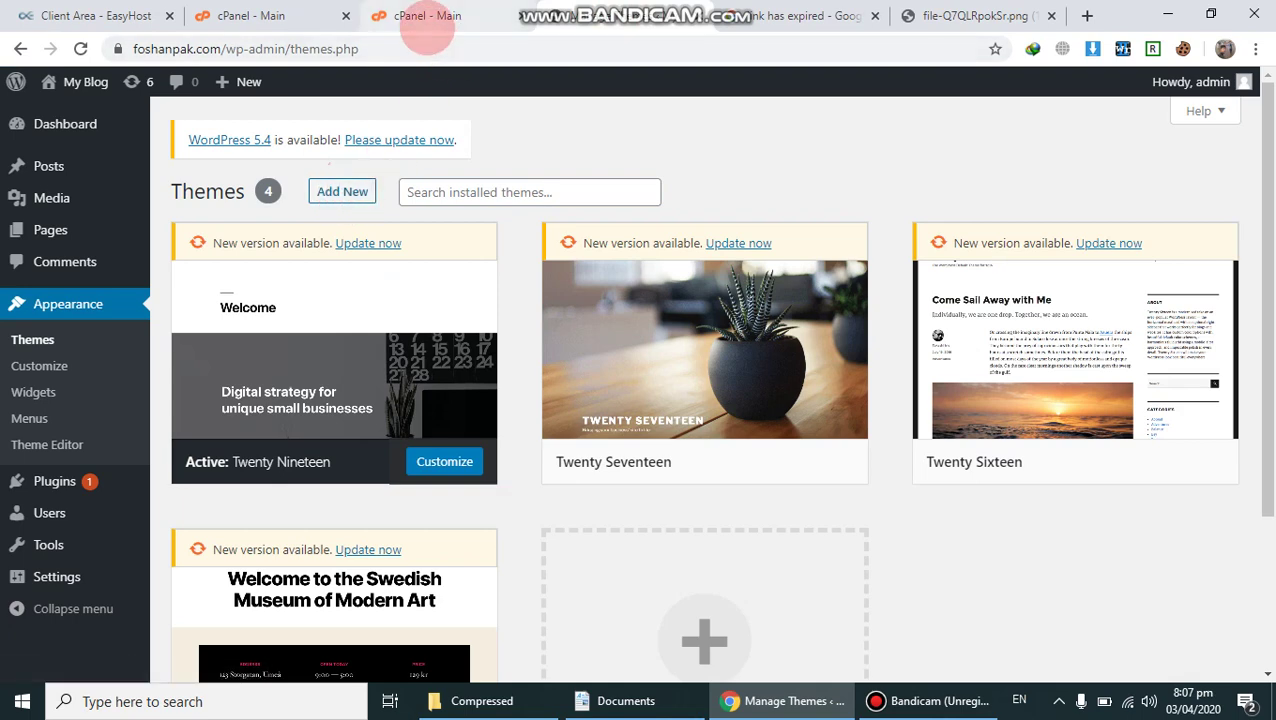
click(421, 22)
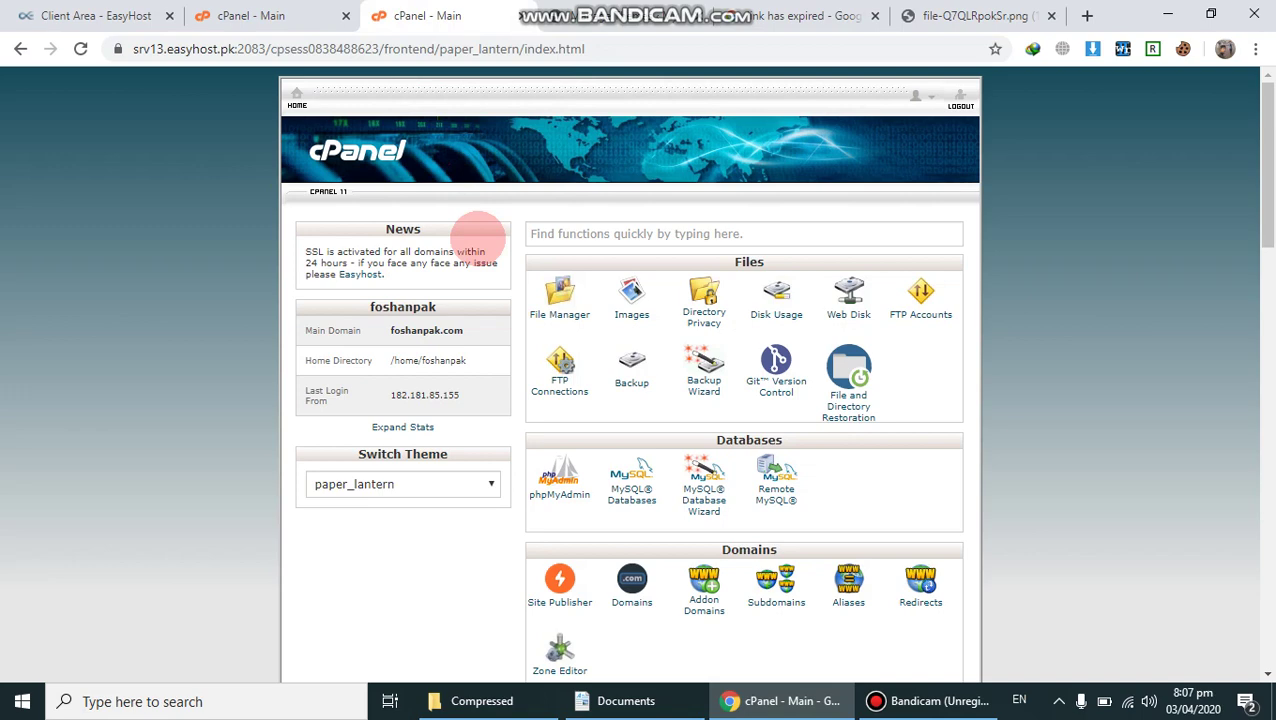
click(559, 290)
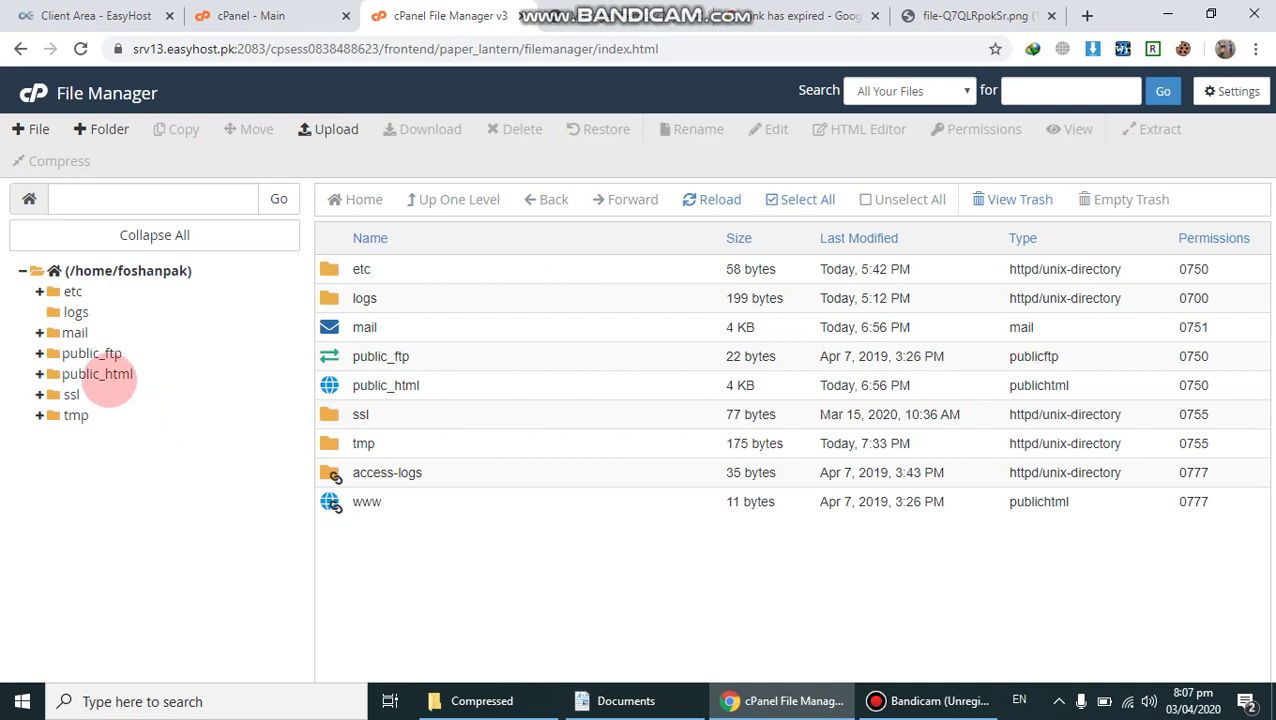
Navigate from public_html into wp-content and then the themes folder
click(98, 374)
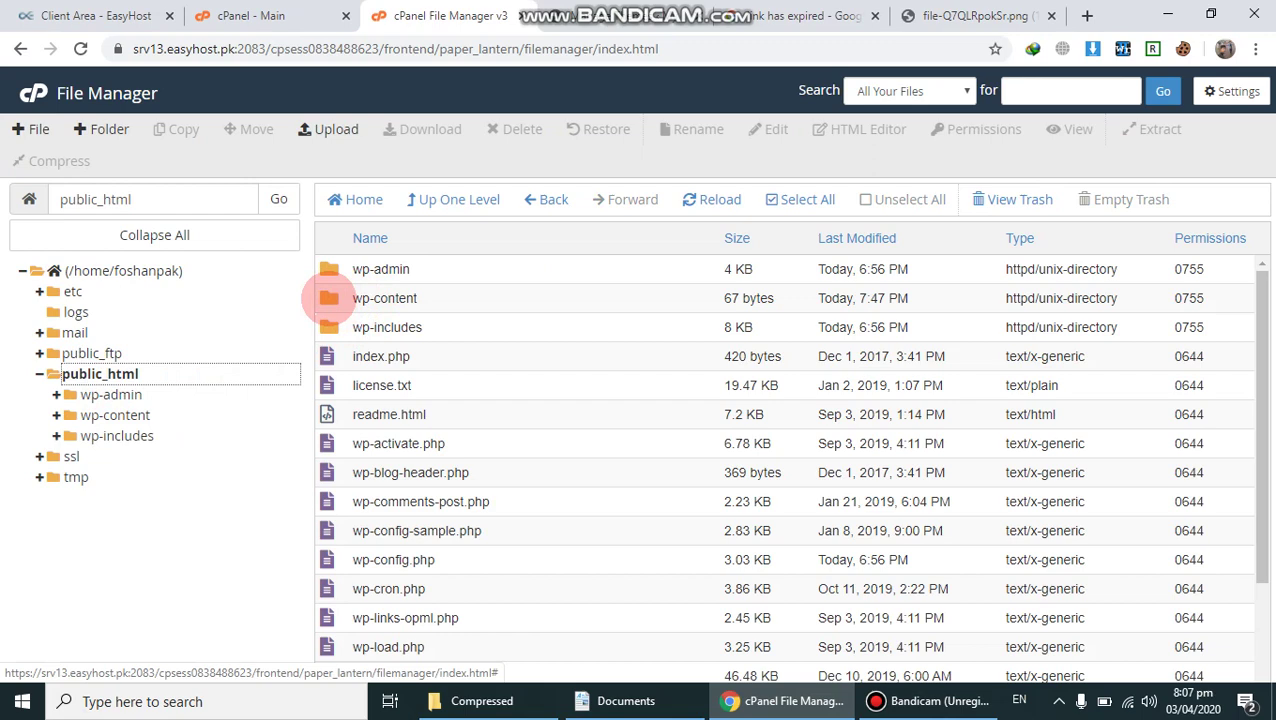
double_click(329, 298)
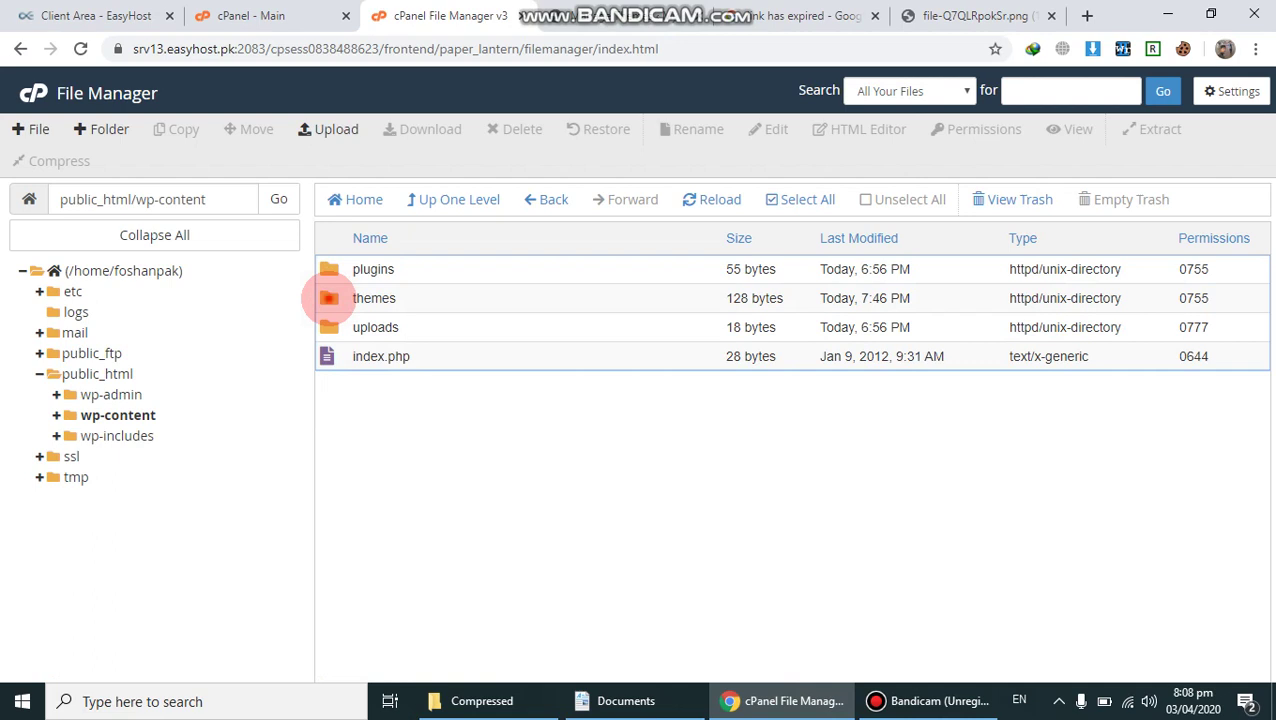
click(328, 298)
double_click(328, 298)
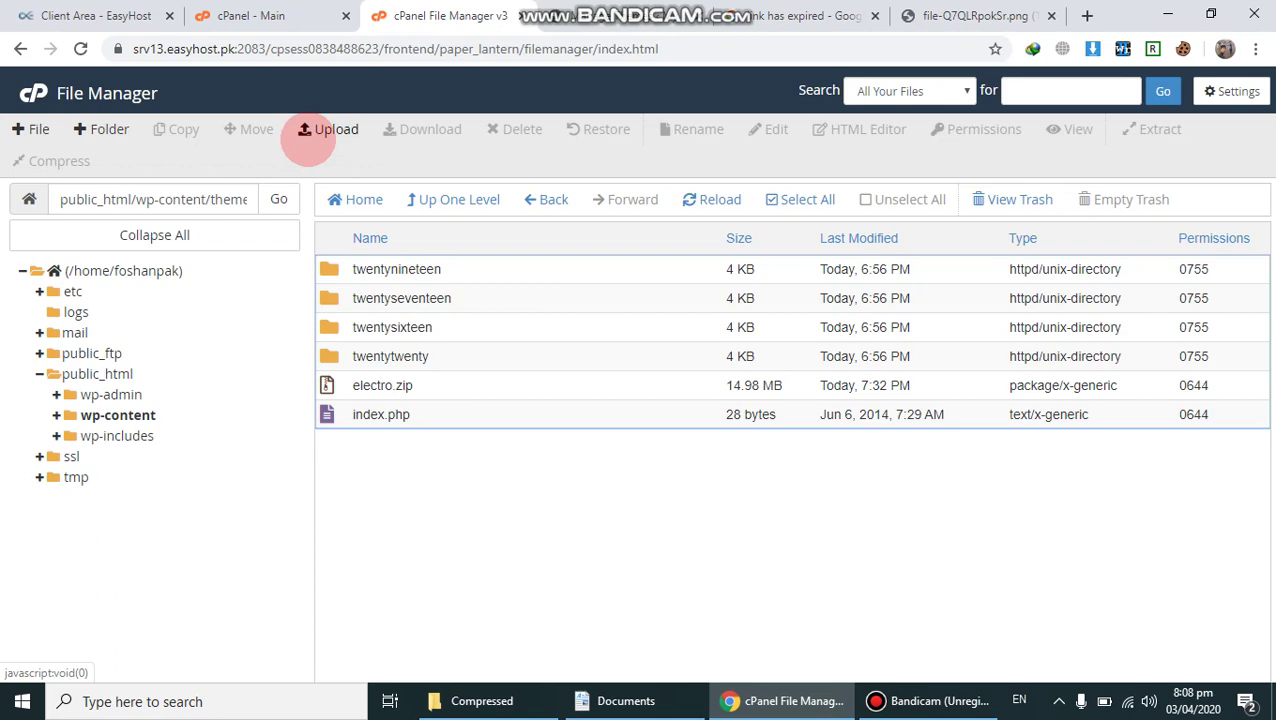
Upload electro.zip from the computer into the themes folder, overwriting the existing copy
click(326, 133)
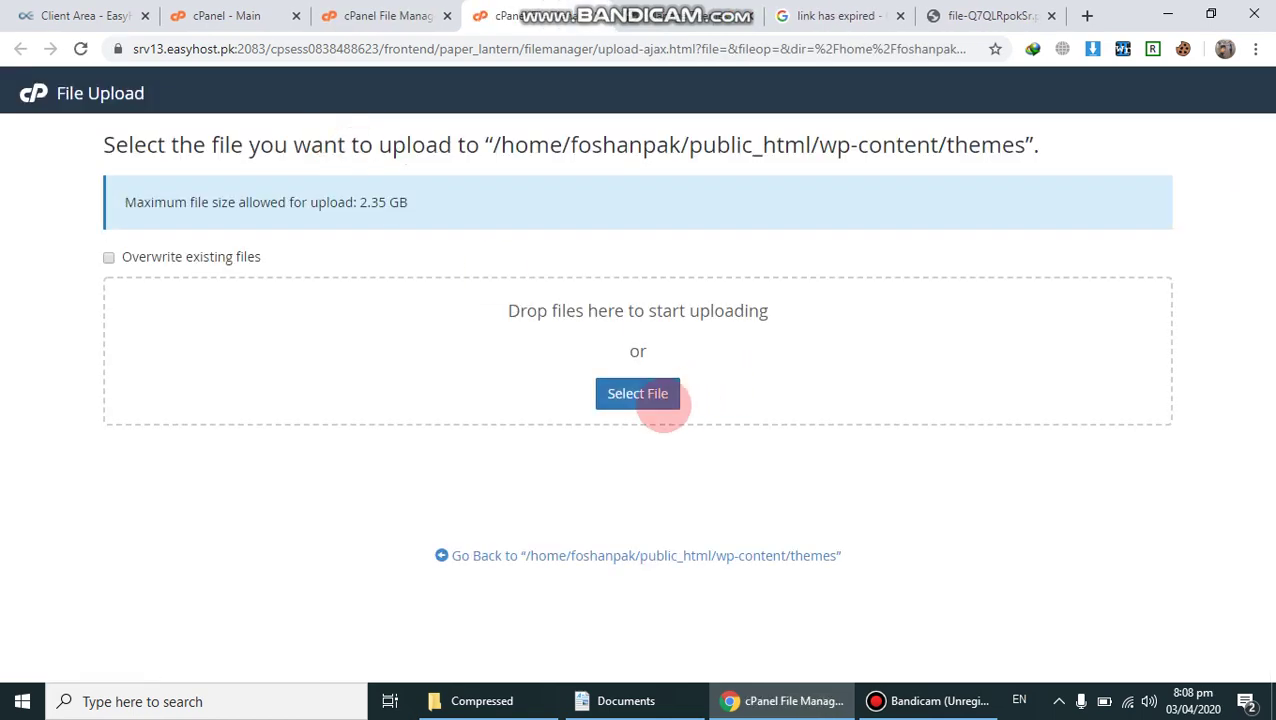
click(661, 402)
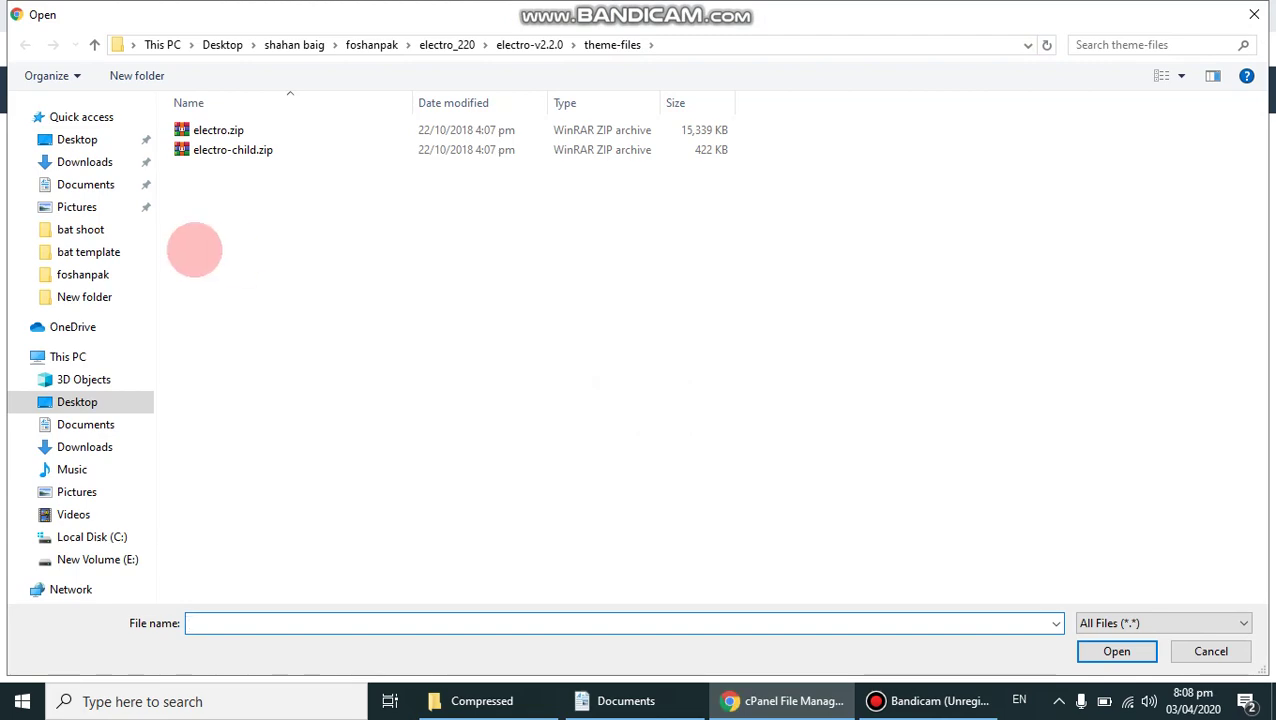
click(218, 129)
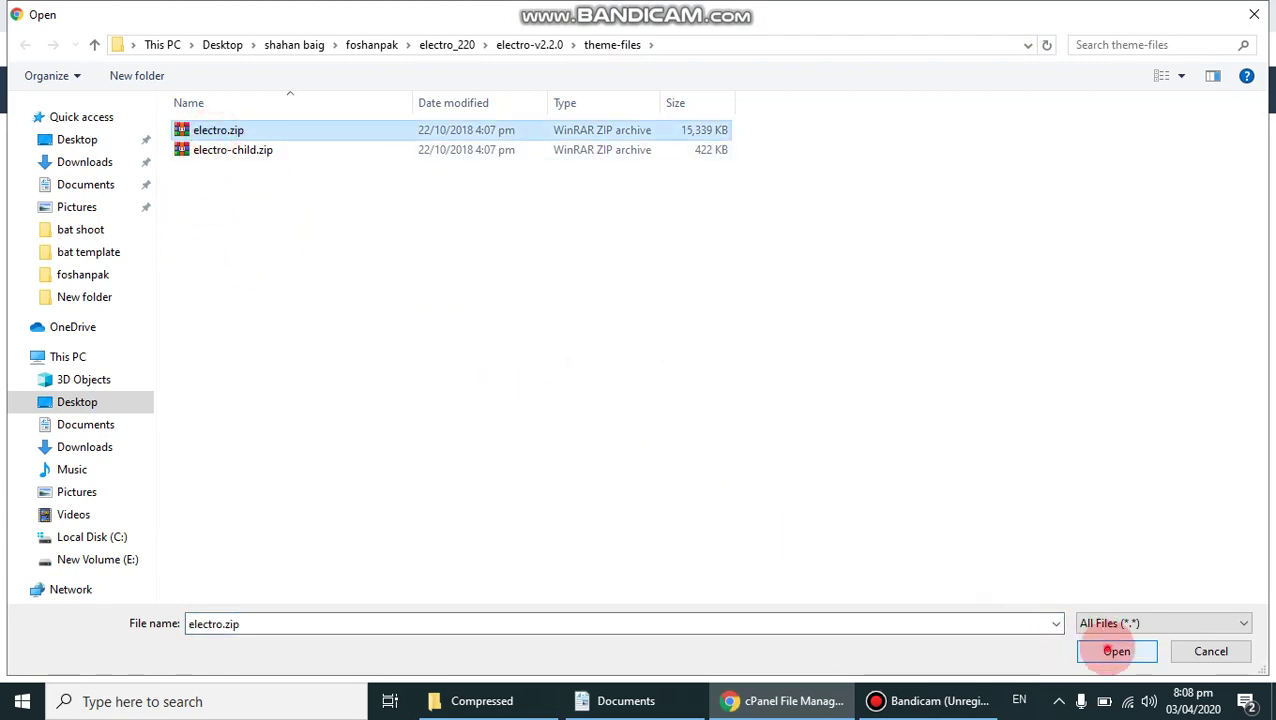
click(1116, 651)
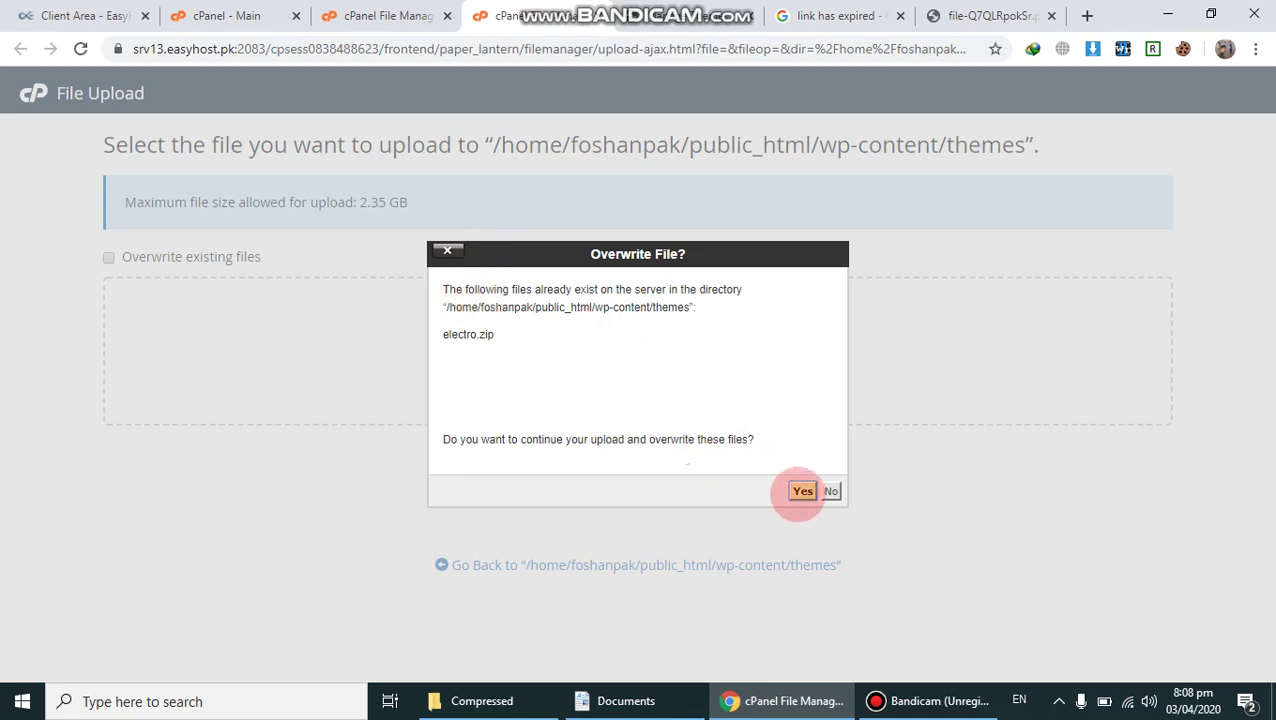
click(801, 491)
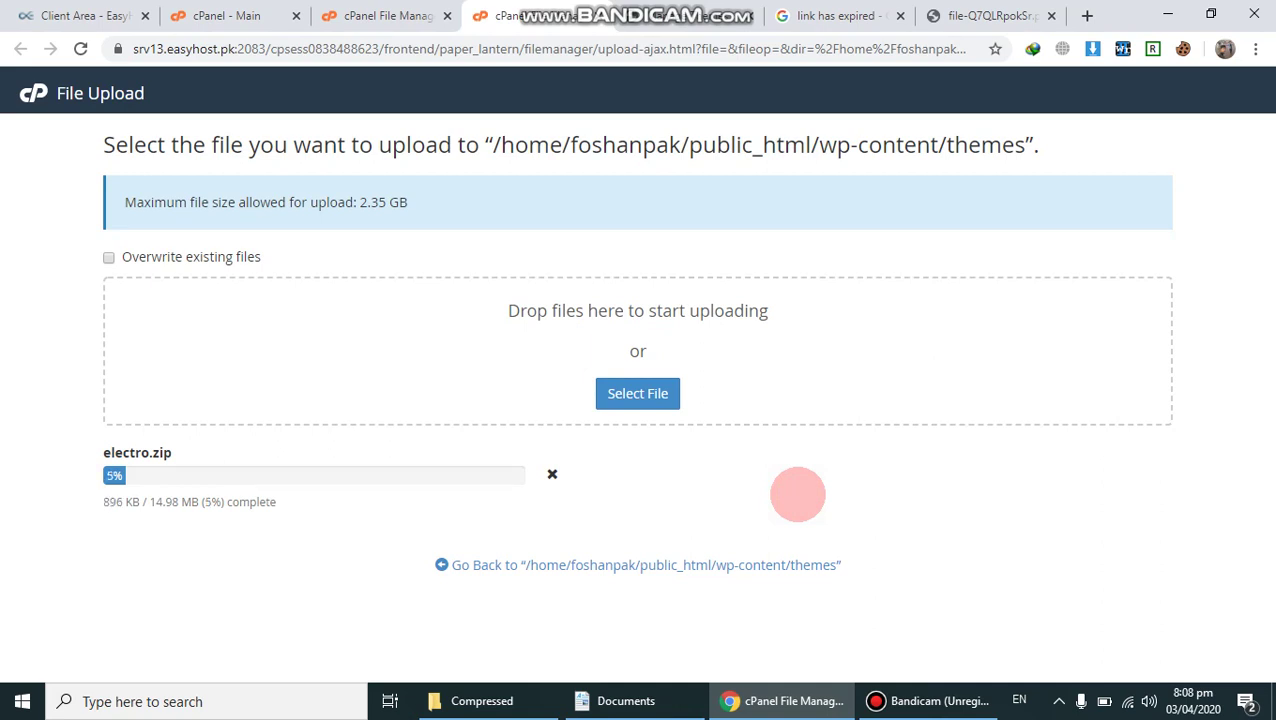
Extract electro.zip into the themes folder using its right-click Extract action
click(400, 15)
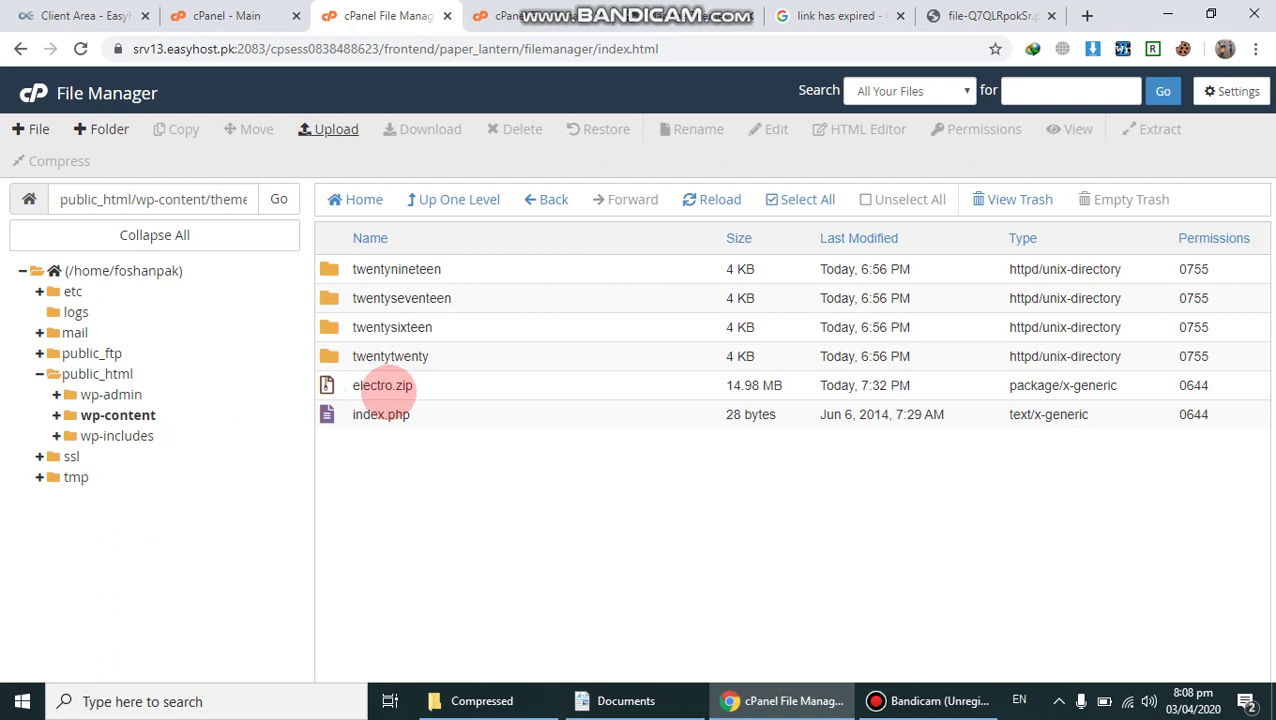
click(372, 389)
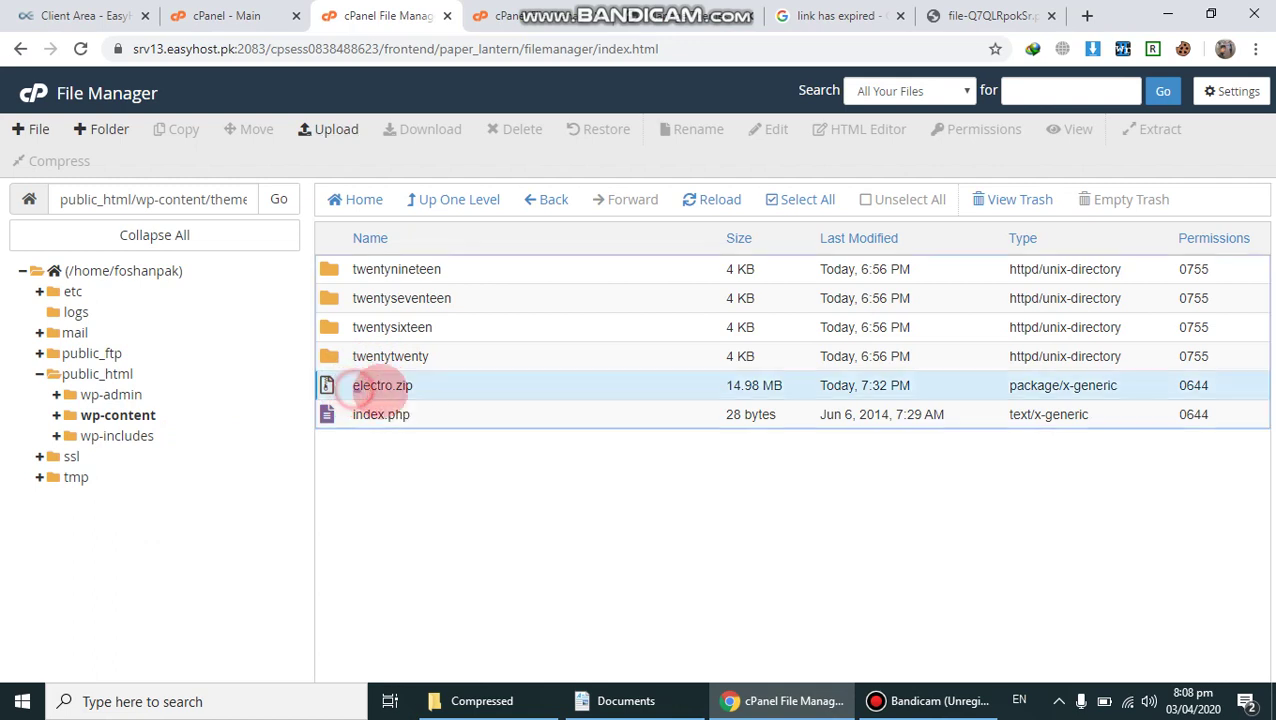
click(470, 386)
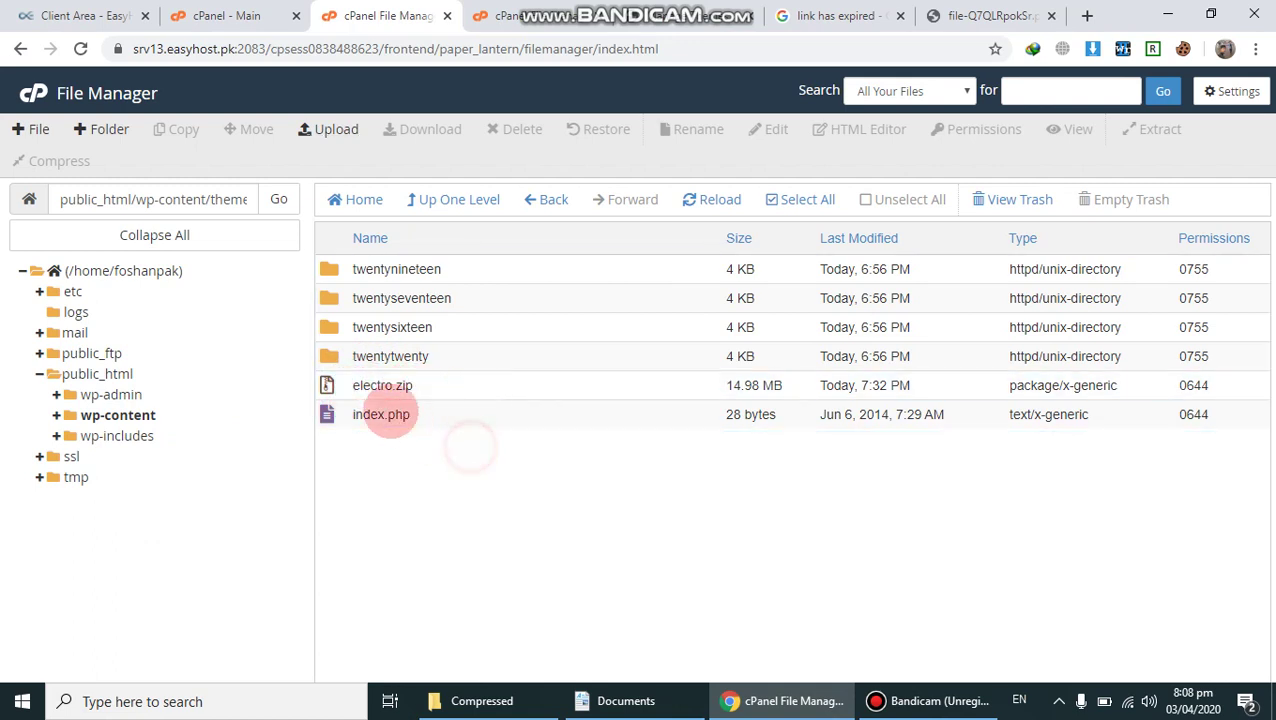
click(330, 385)
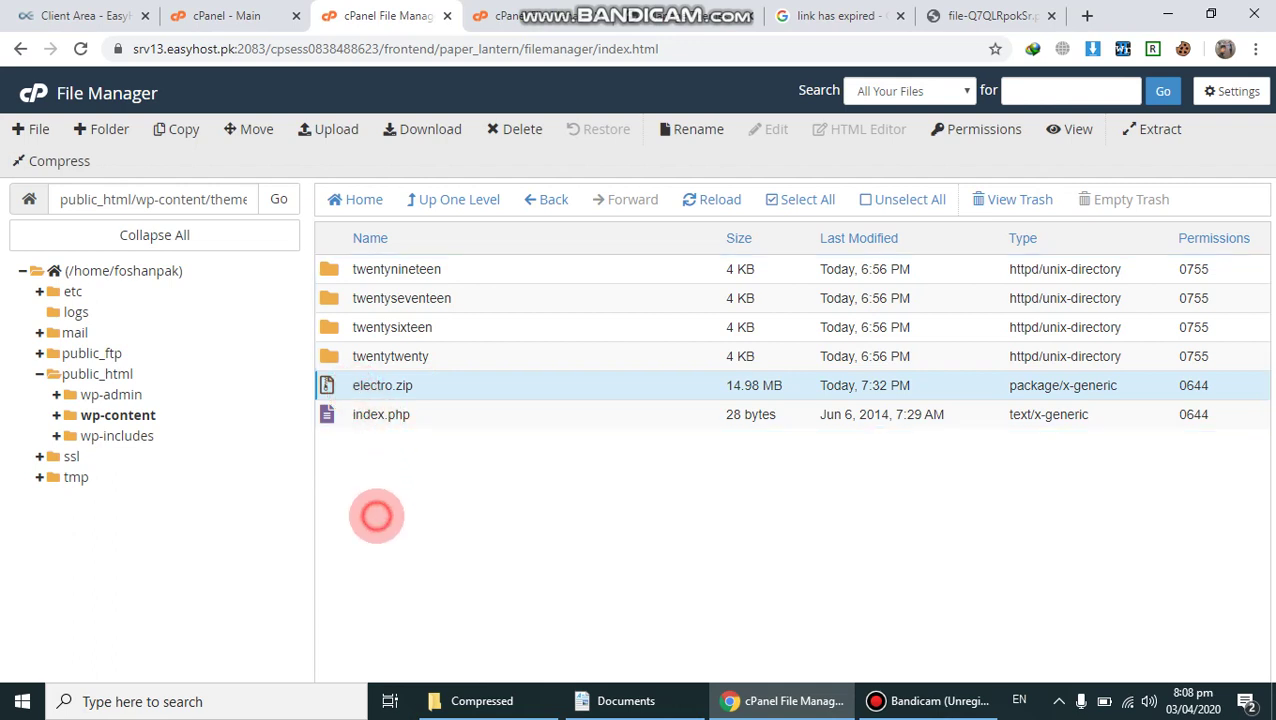
right_click(385, 385)
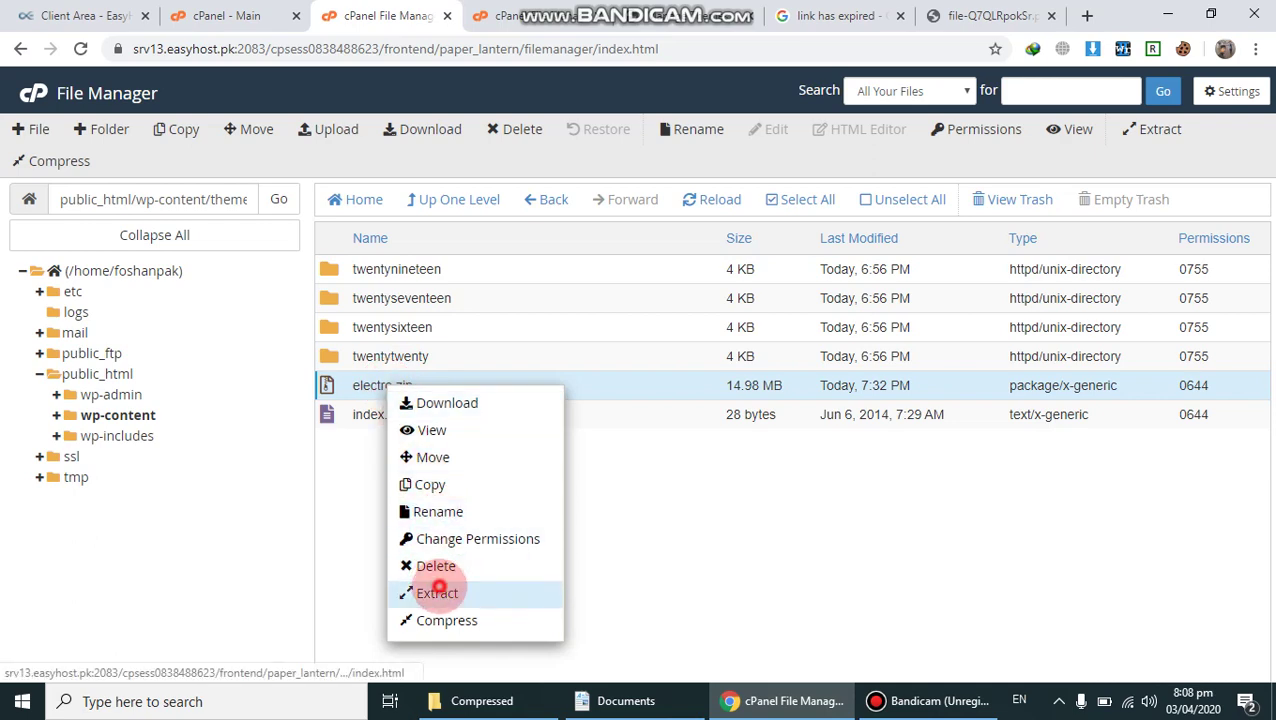
click(439, 592)
click(768, 470)
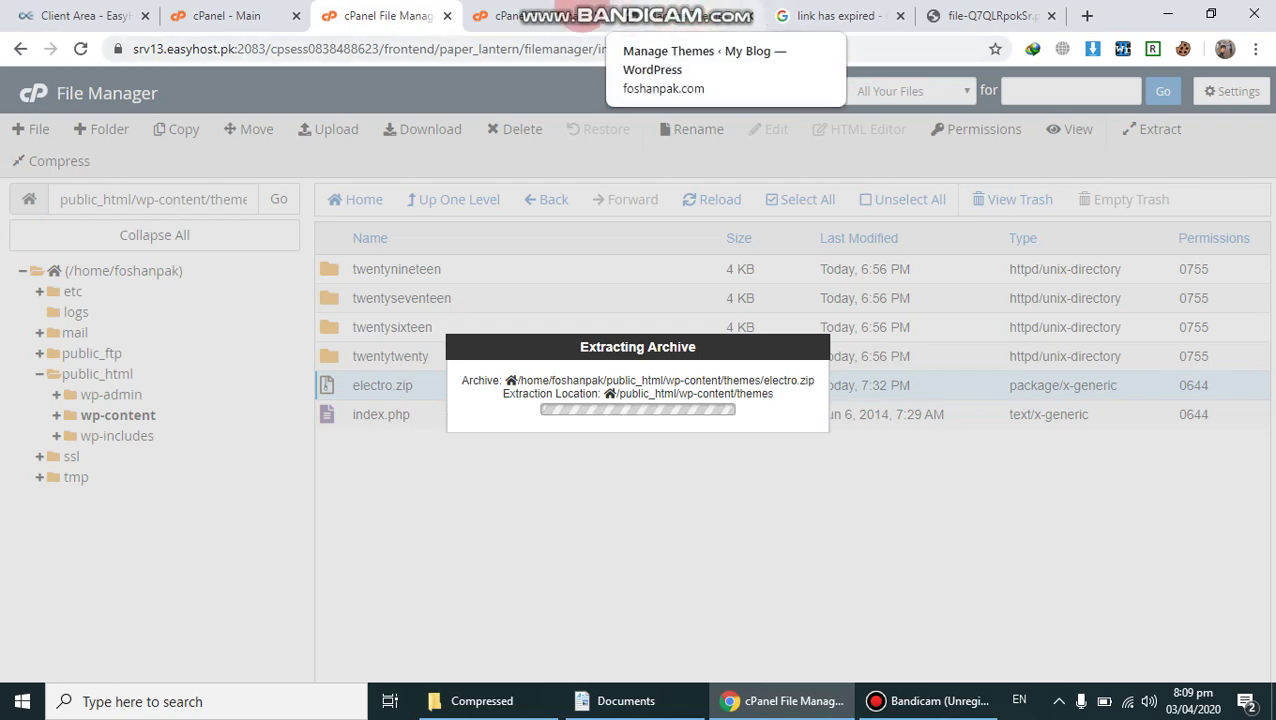
Check the electro.zip upload progress, dismiss the Extraction Results, and return to WordPress Themes
click(540, 16)
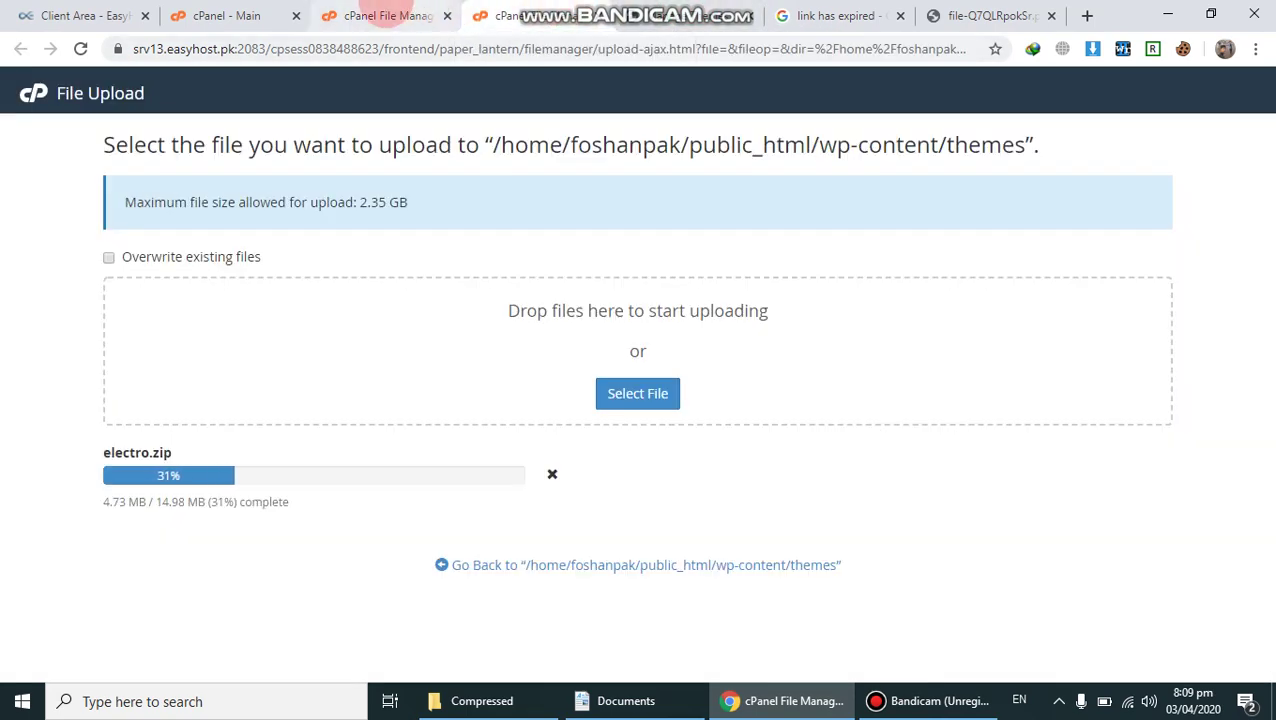
click(390, 14)
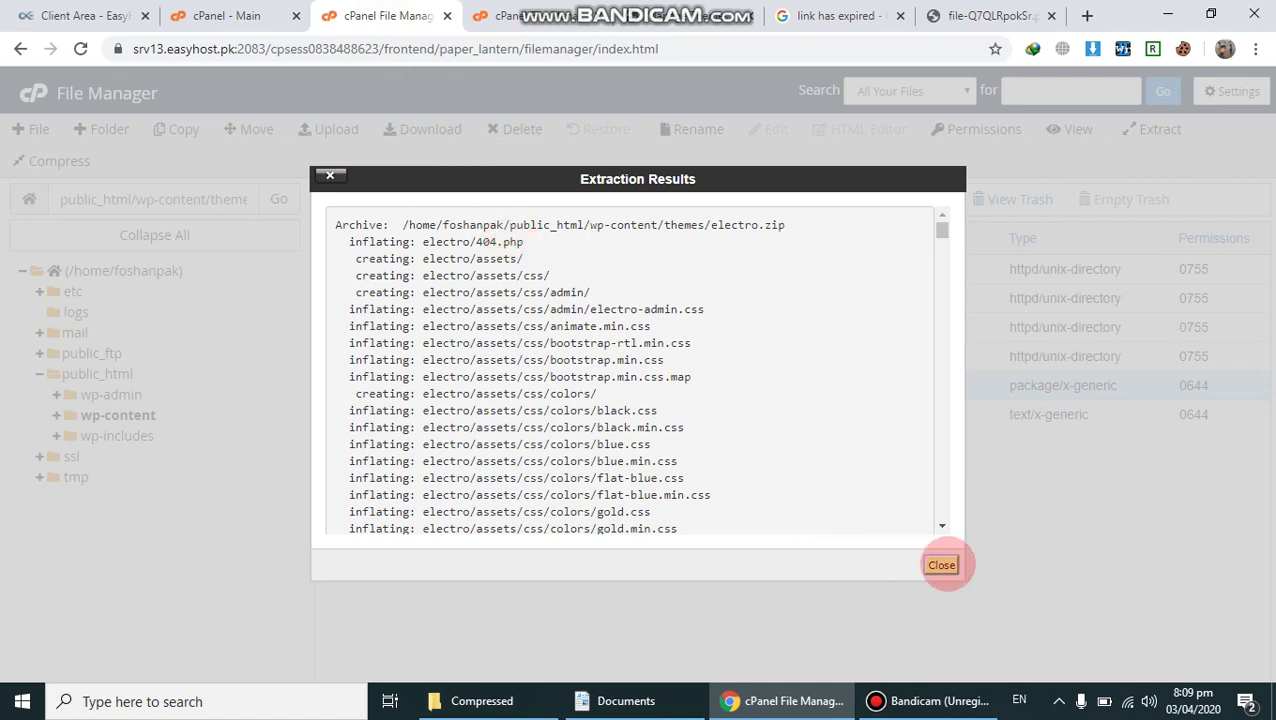
click(941, 565)
click(680, 20)
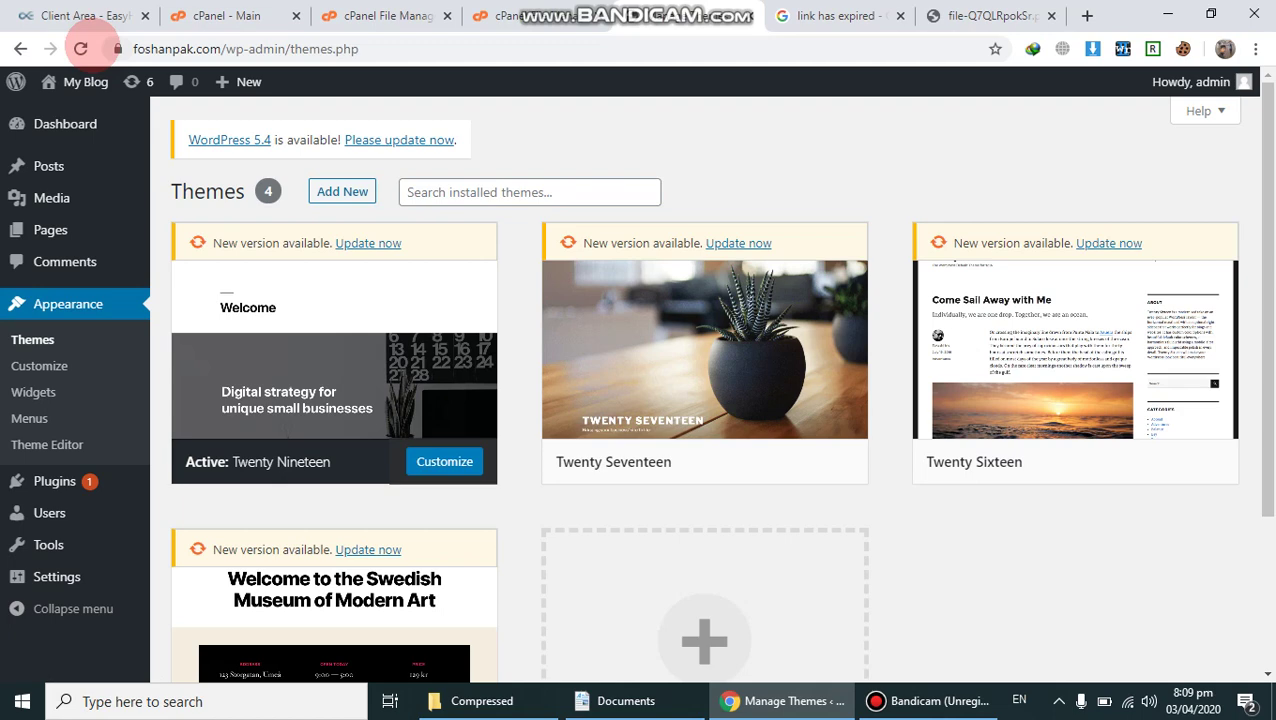
Reload the Themes page so Electro shows among five themes, then activate Electro
click(80, 48)
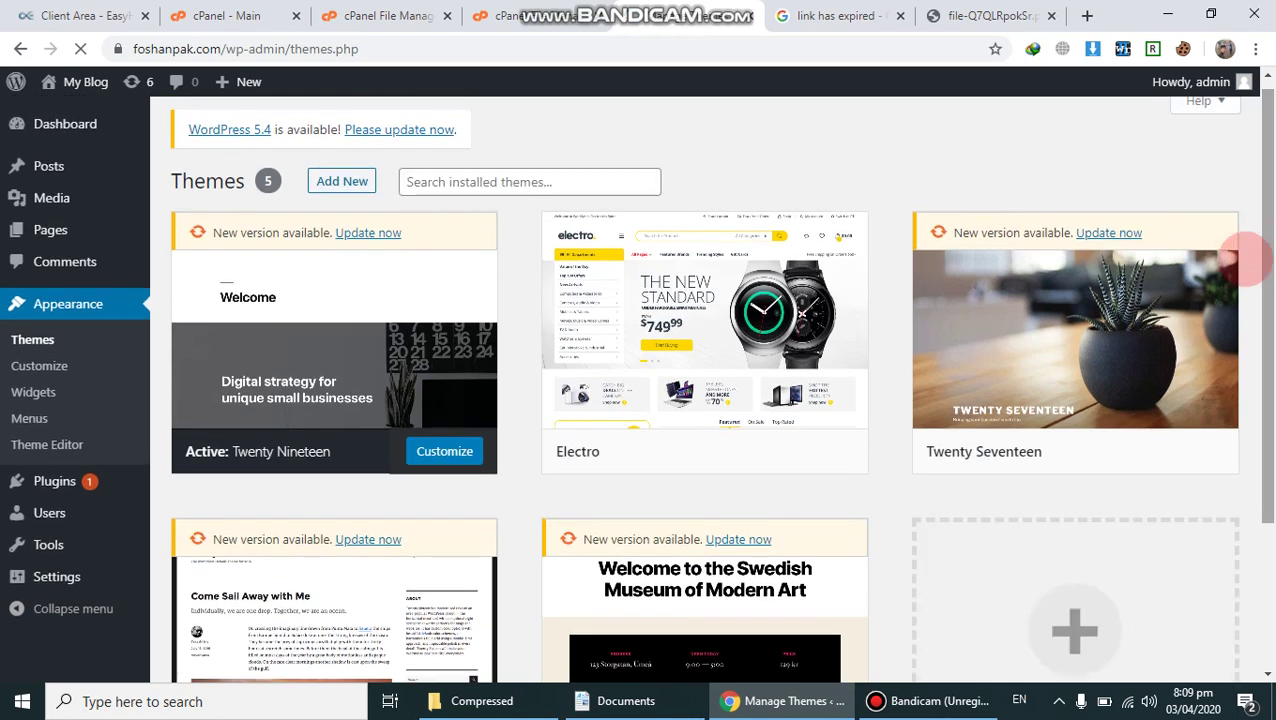
mouse_move(860, 355)
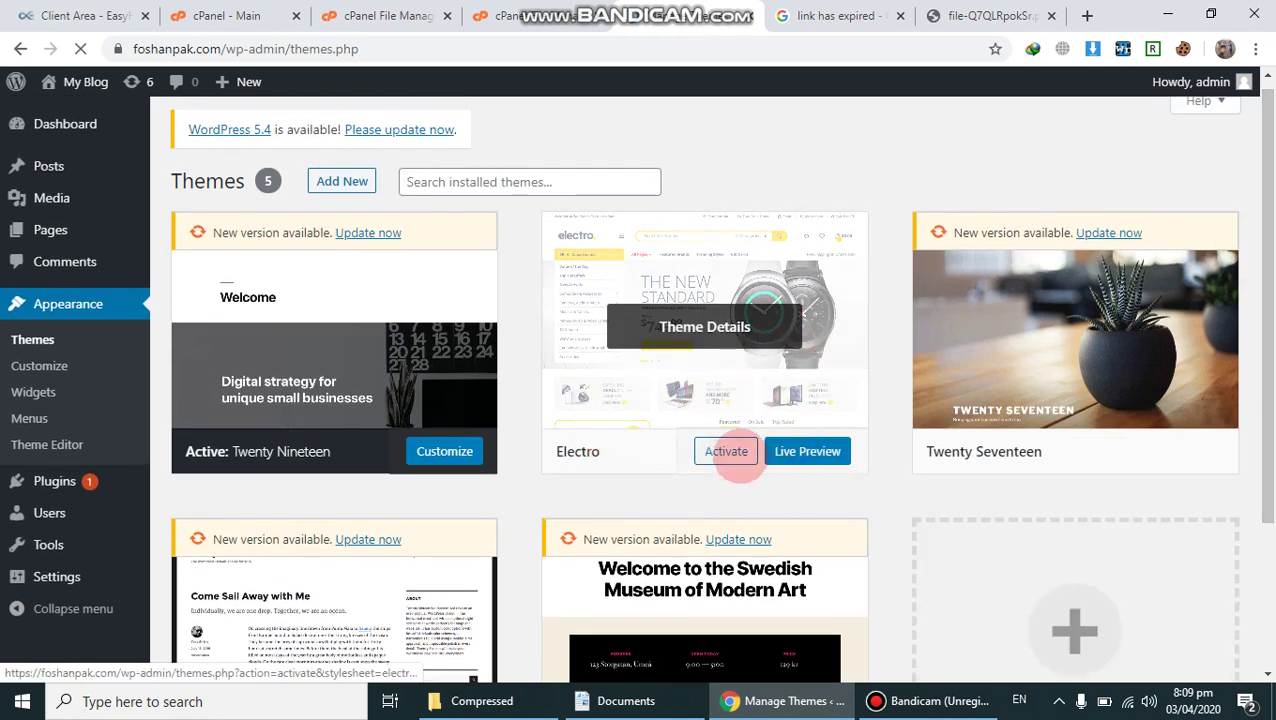
click(735, 458)
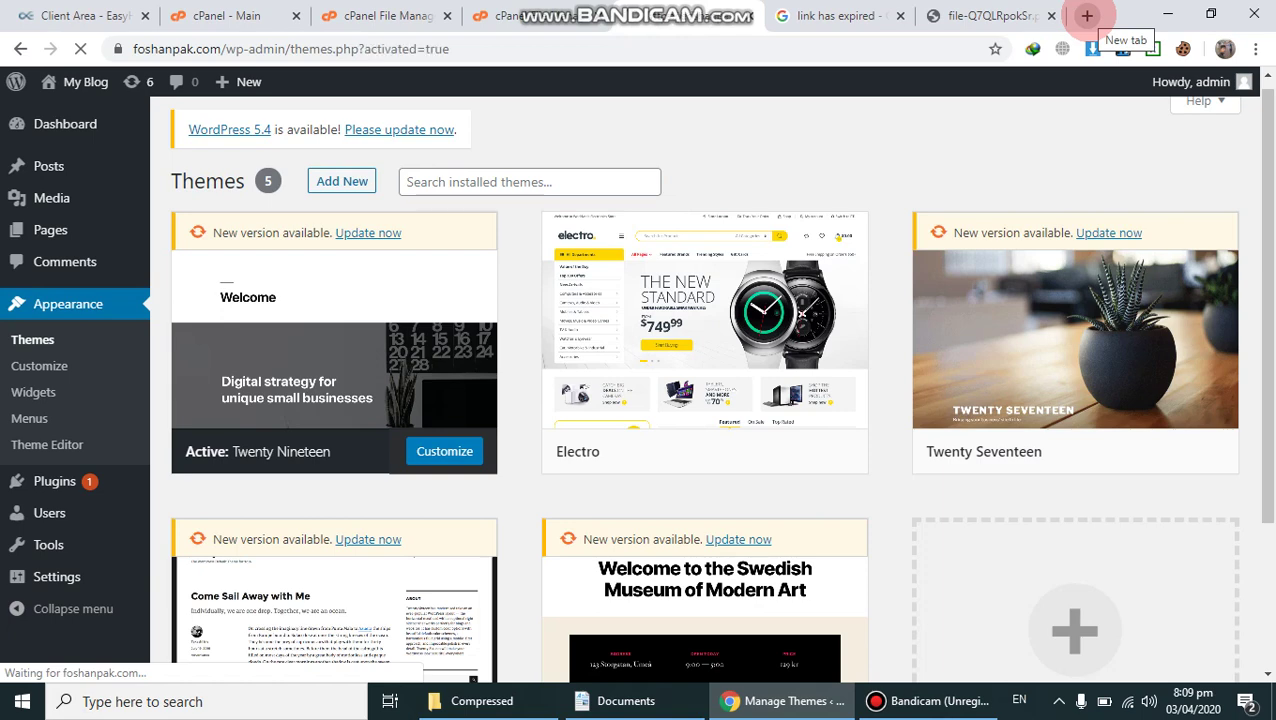
Open foshanpak.com in a new tab by typing 'fo' and accepting the suggestion
click(1087, 16)
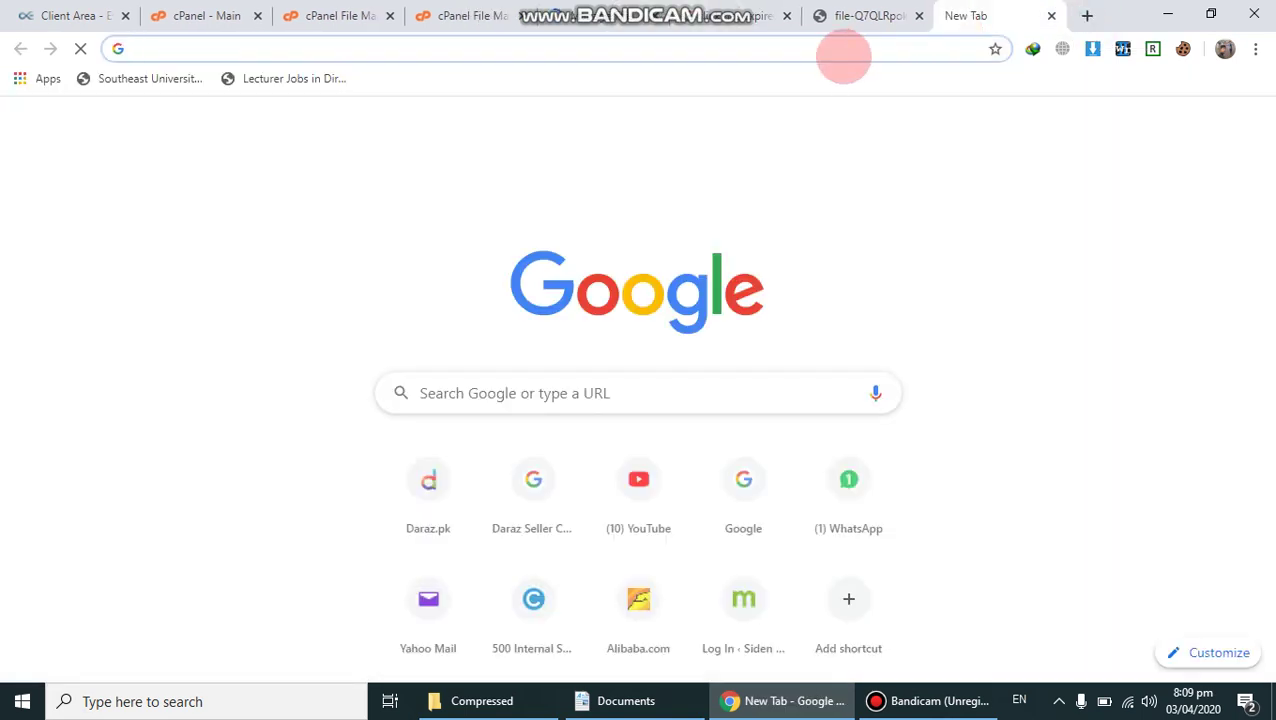
text(foshanpak.com)
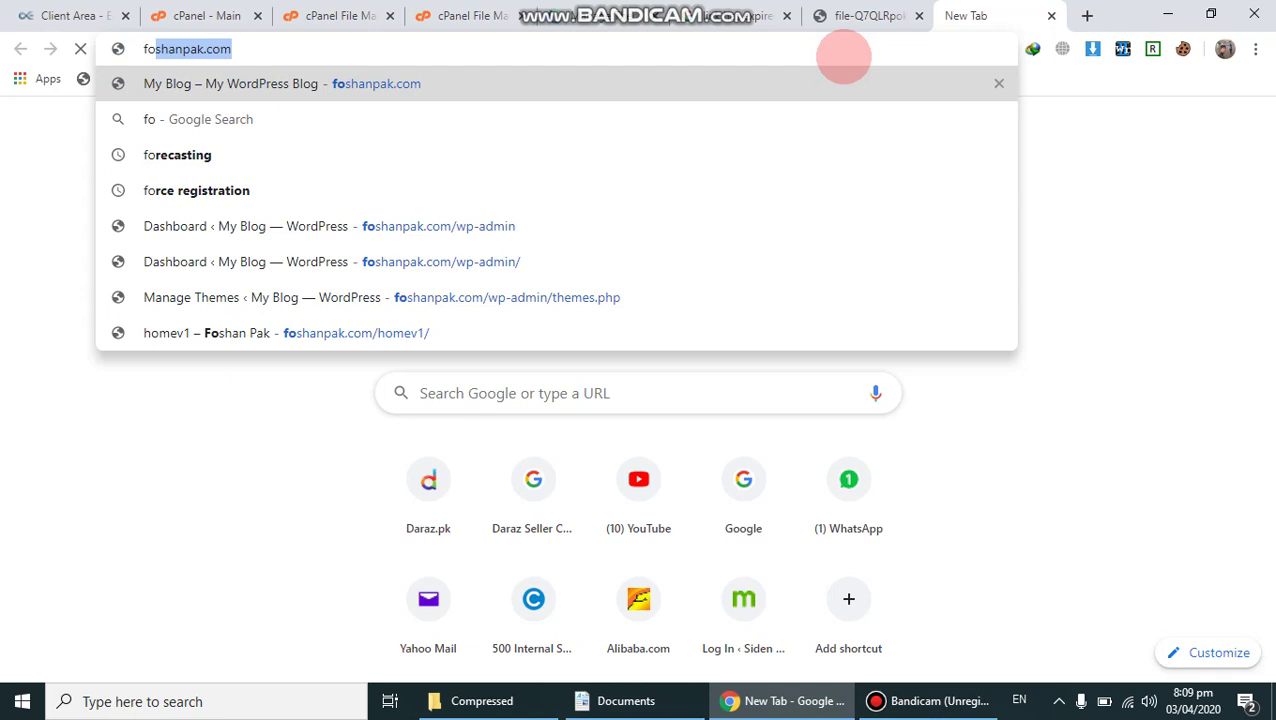
key(Return)
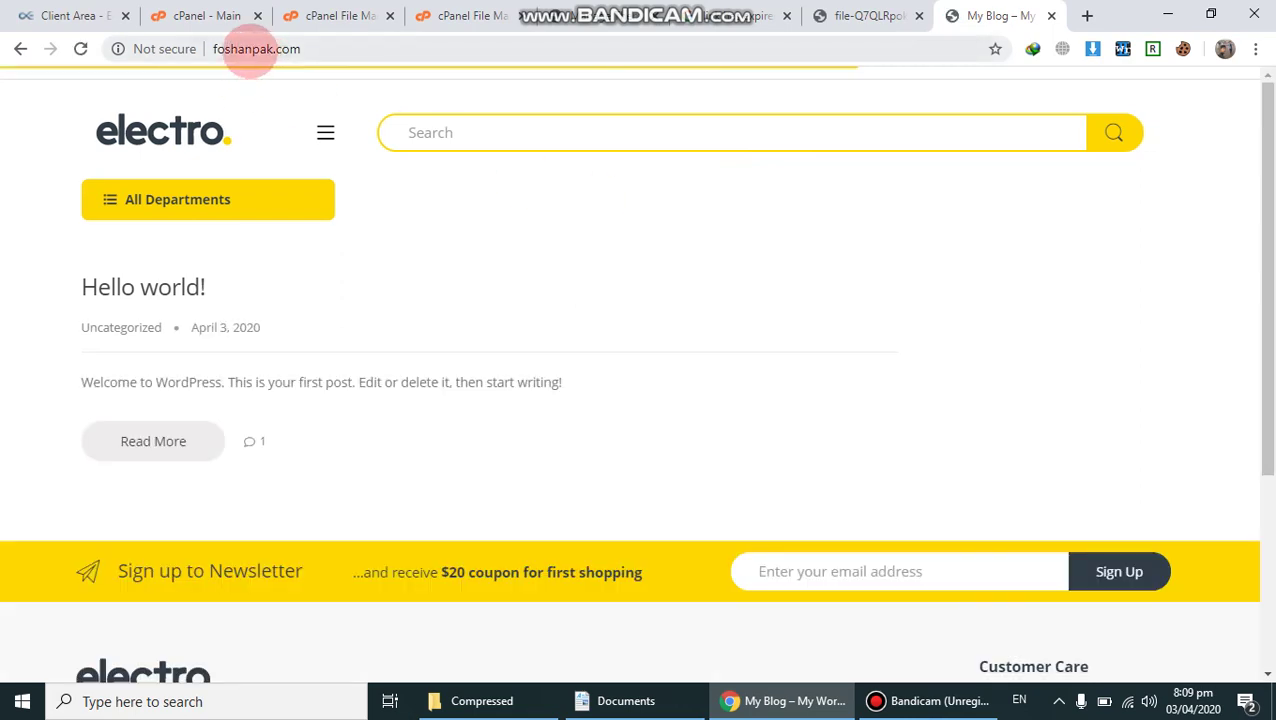
Leave the foshanpak.com homepage and return to the cPanel File Upload tab showing electro.zip progress
click(250, 49)
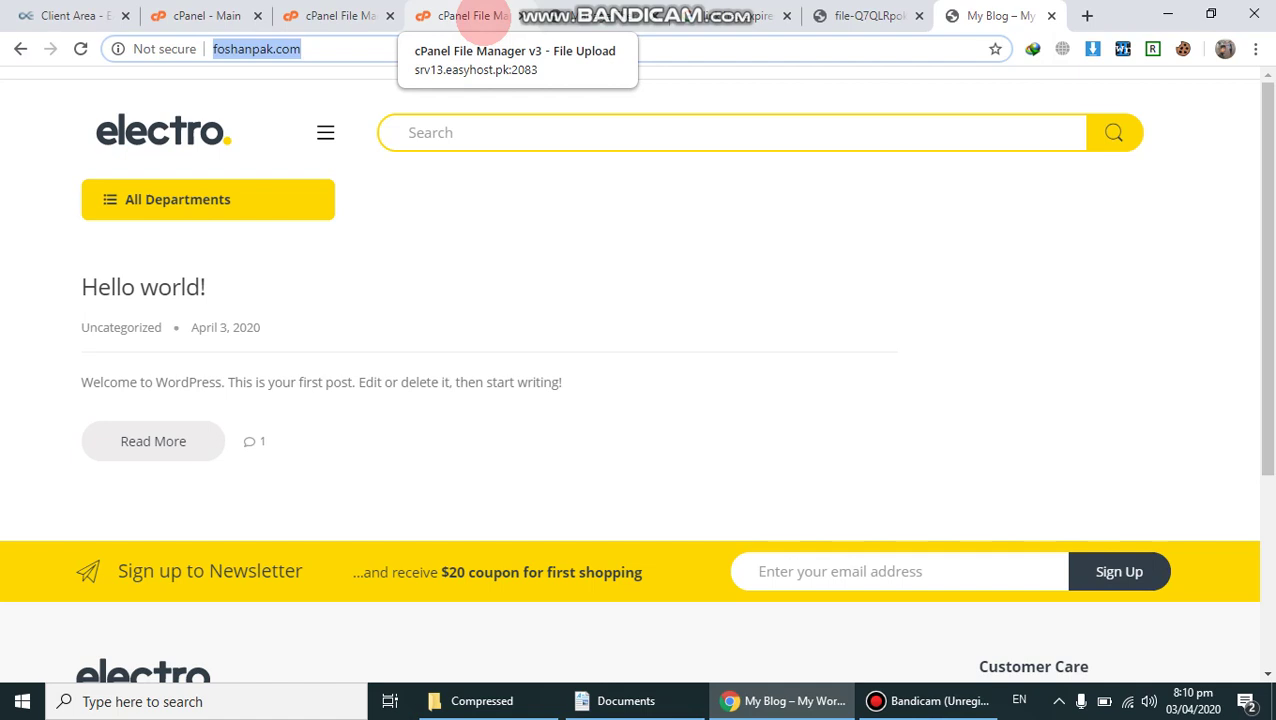
click(482, 18)
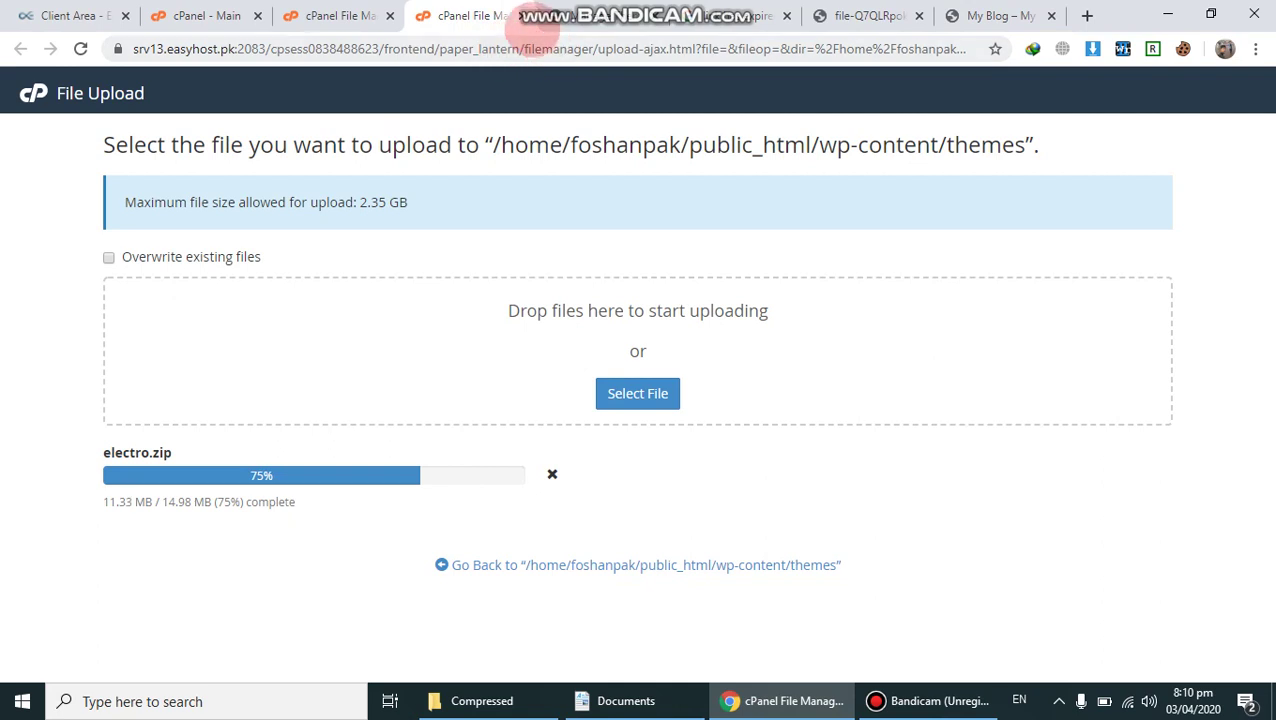